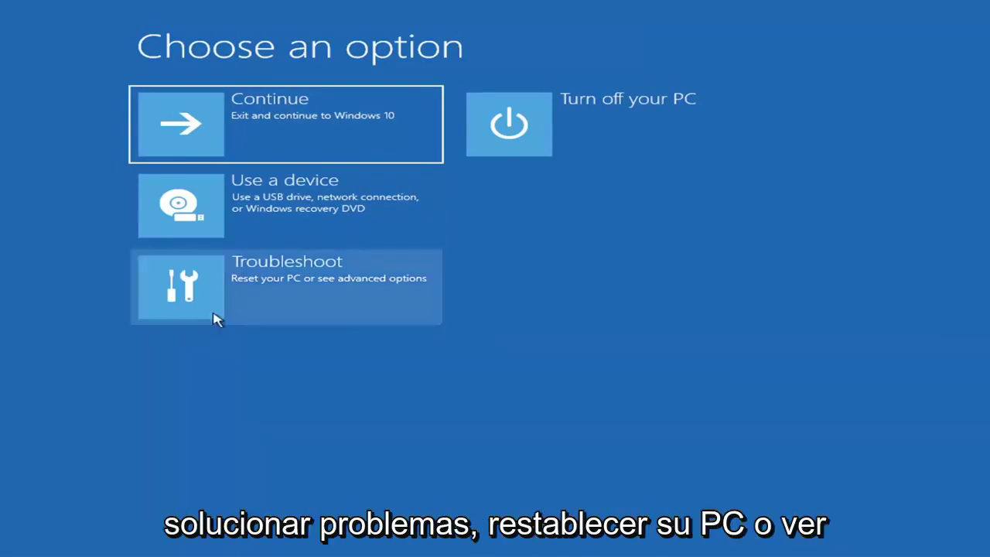
Step: Run Startup Repair from the advanced troubleshooting options of the recovery environment
left_click(367, 290)
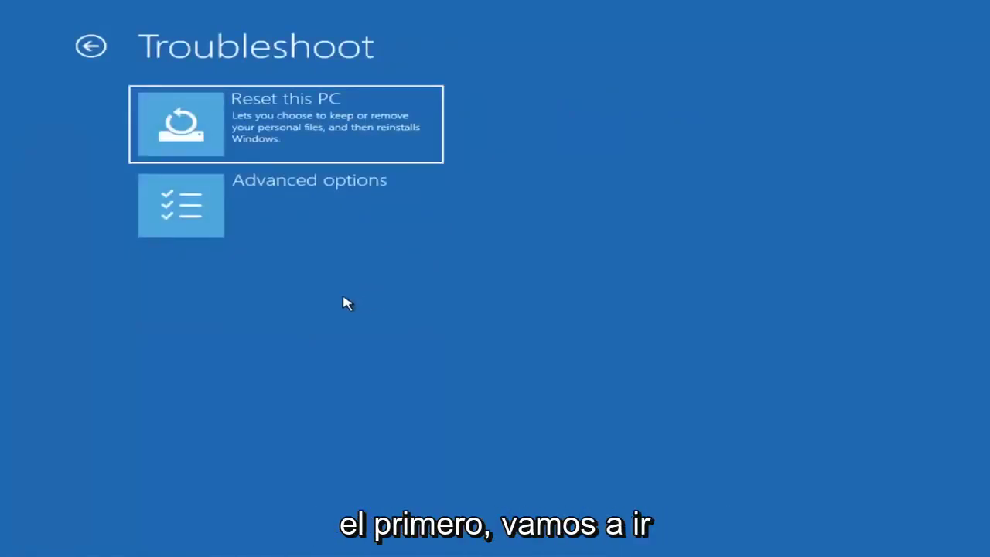
left_click(308, 213)
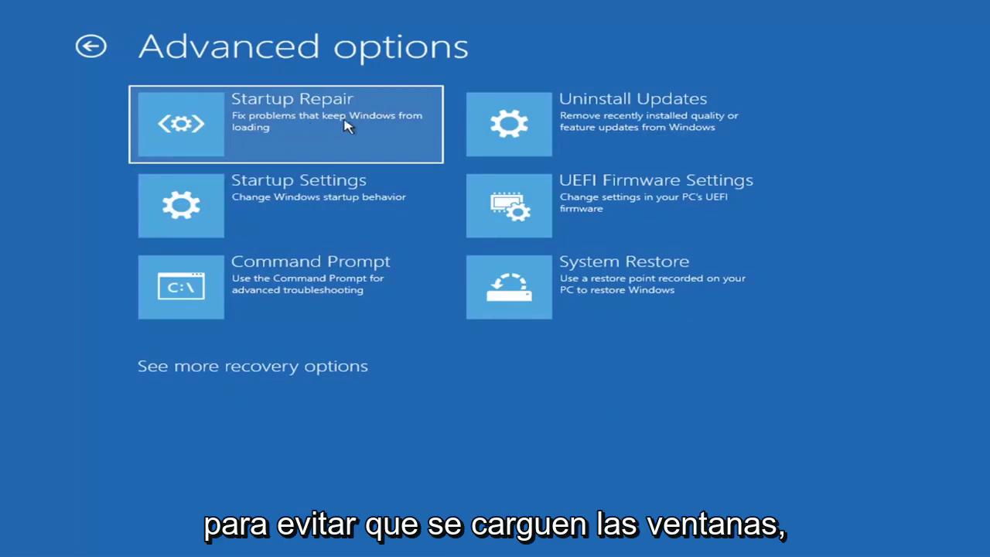
left_click(270, 133)
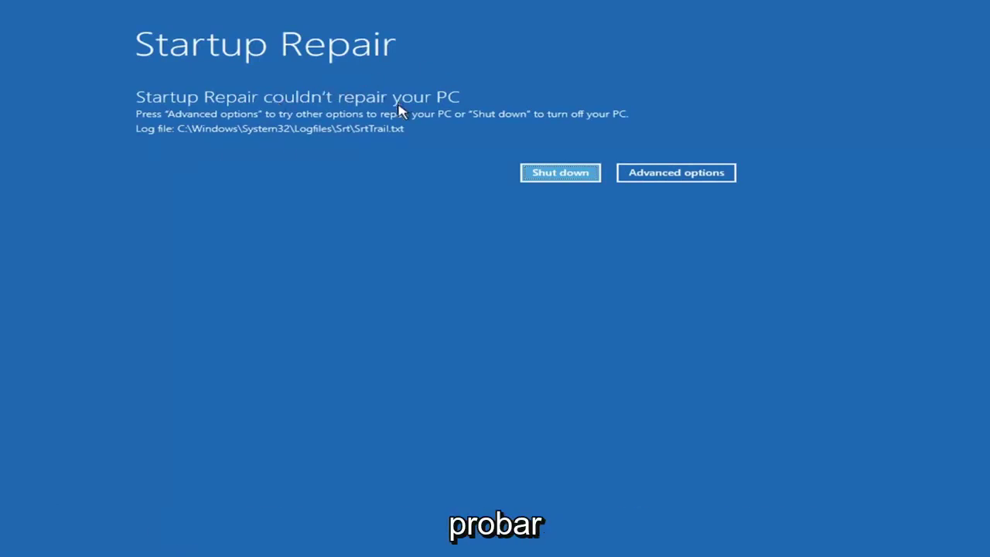
Step: Return to the advanced troubleshooting options and examine what Startup Settings and Uninstall Updates offer
left_click(690, 174)
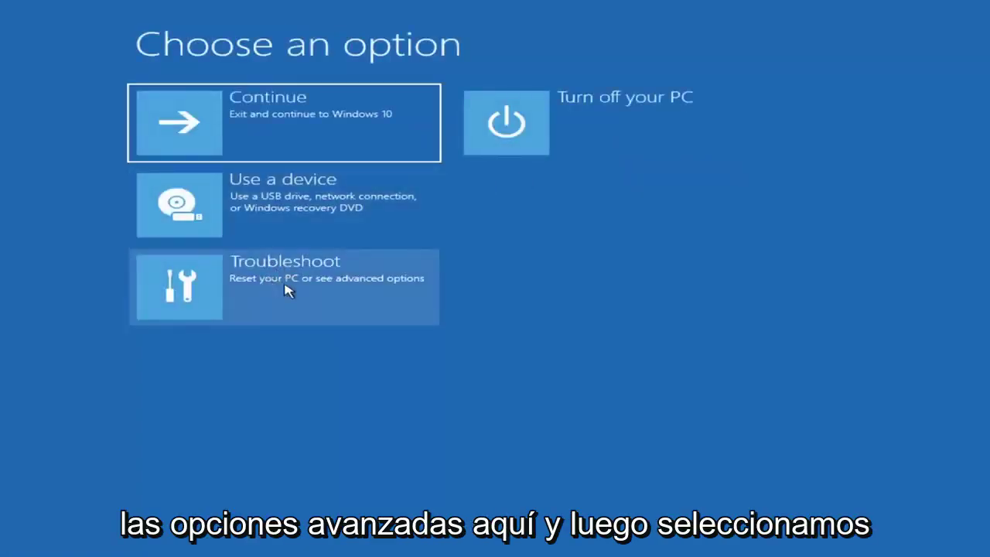
left_click(249, 296)
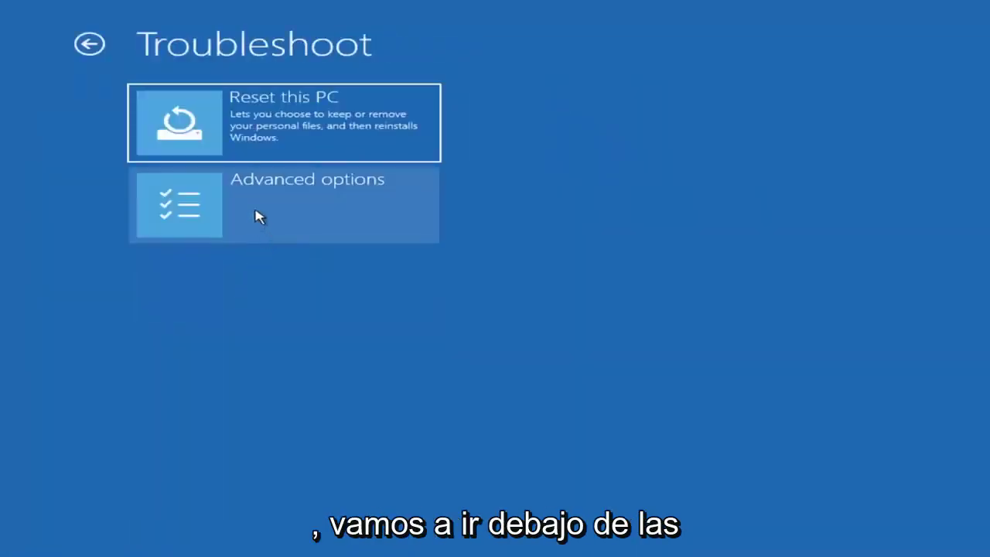
left_click(260, 218)
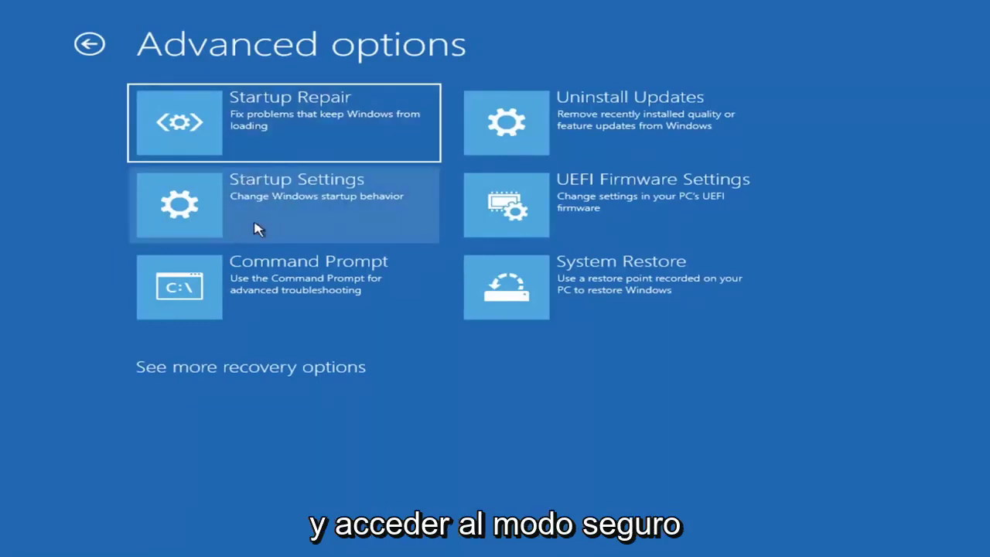
left_click(256, 206)
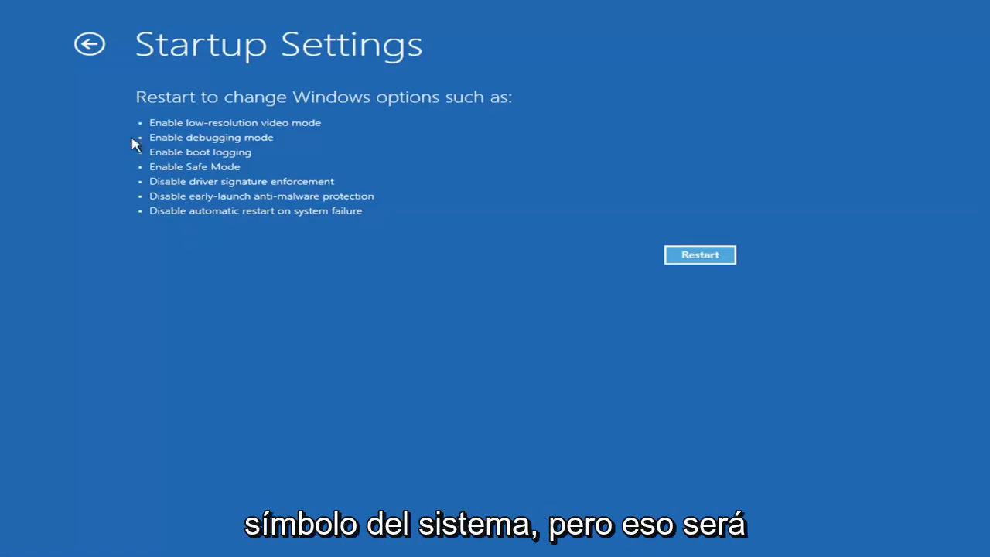
left_click(84, 44)
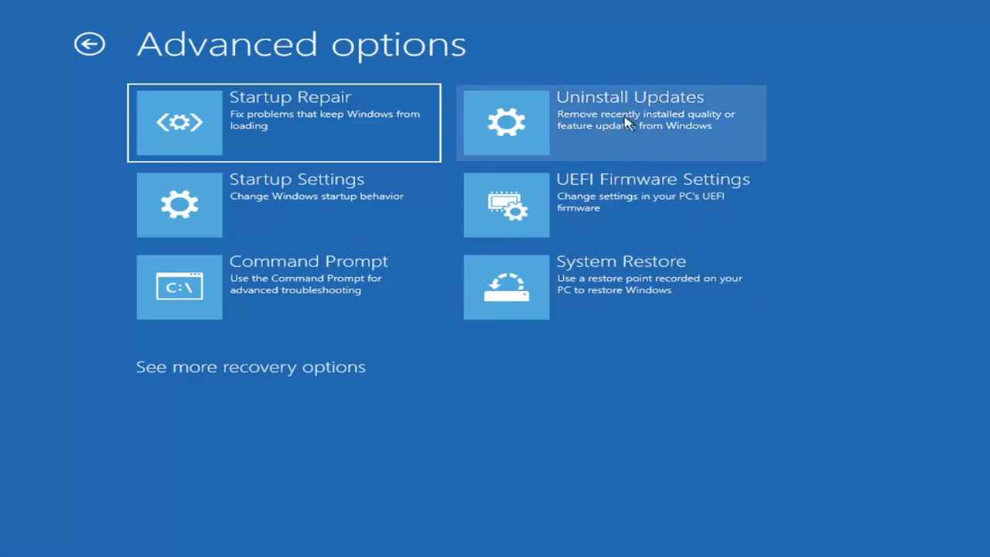
left_click(578, 128)
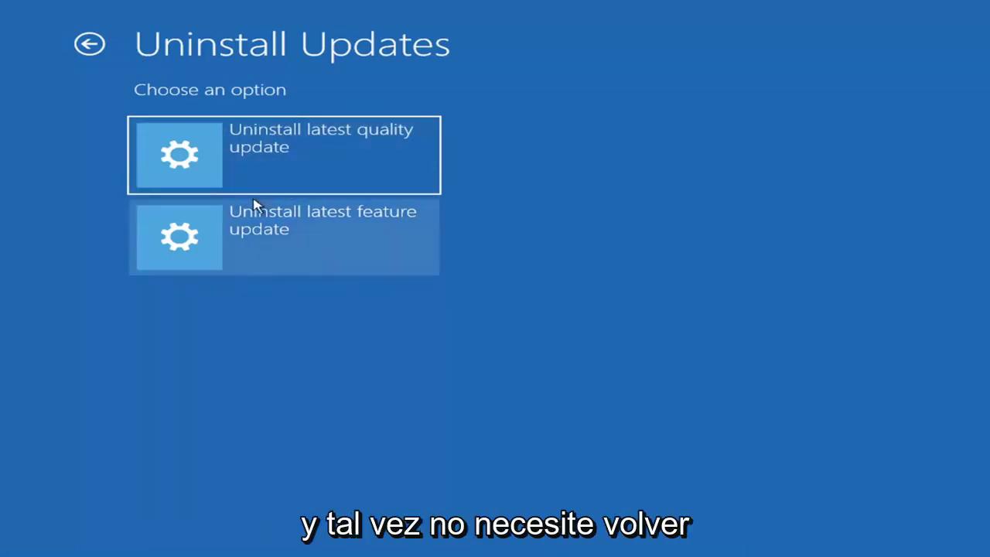
left_click(90, 44)
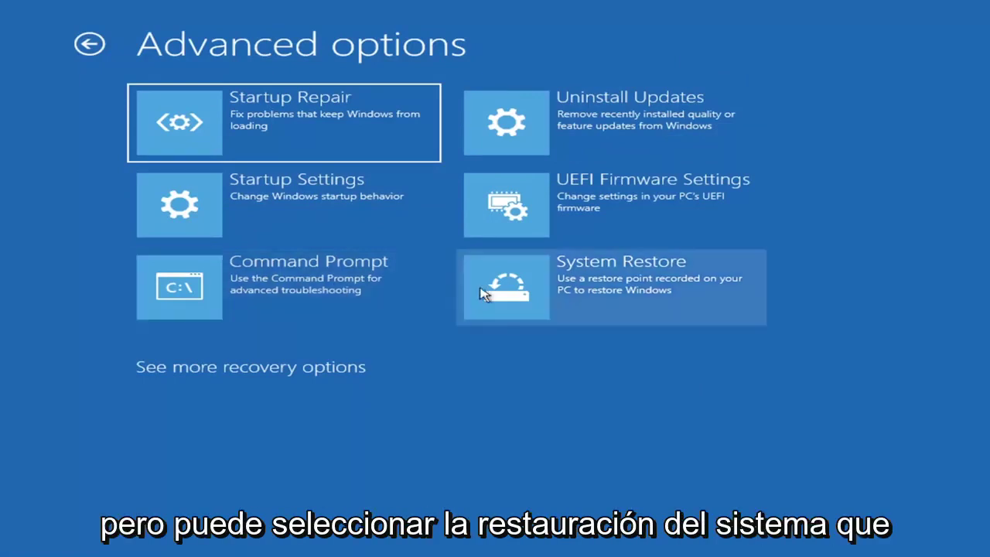
Step: Restore the system to the "Before Updates" restore point of 7/9/2021 12:37:05 PM, then restart the computer and dismiss the completion notice
left_click(644, 305)
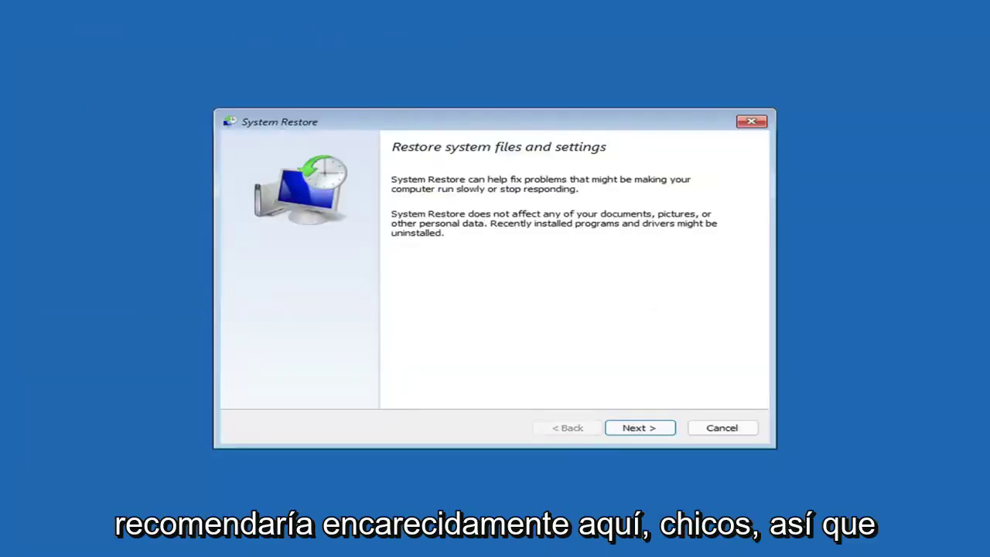
left_click(636, 428)
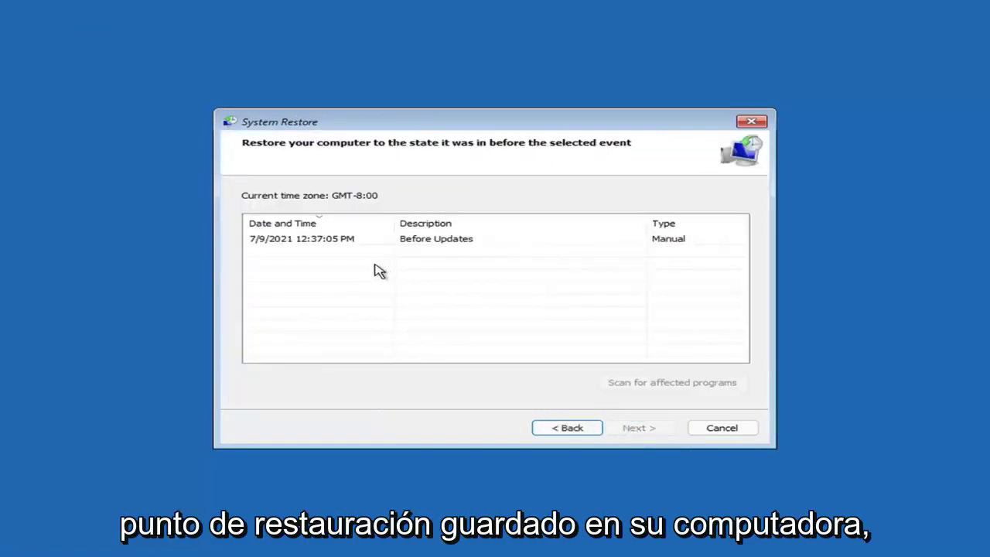
left_click(311, 246)
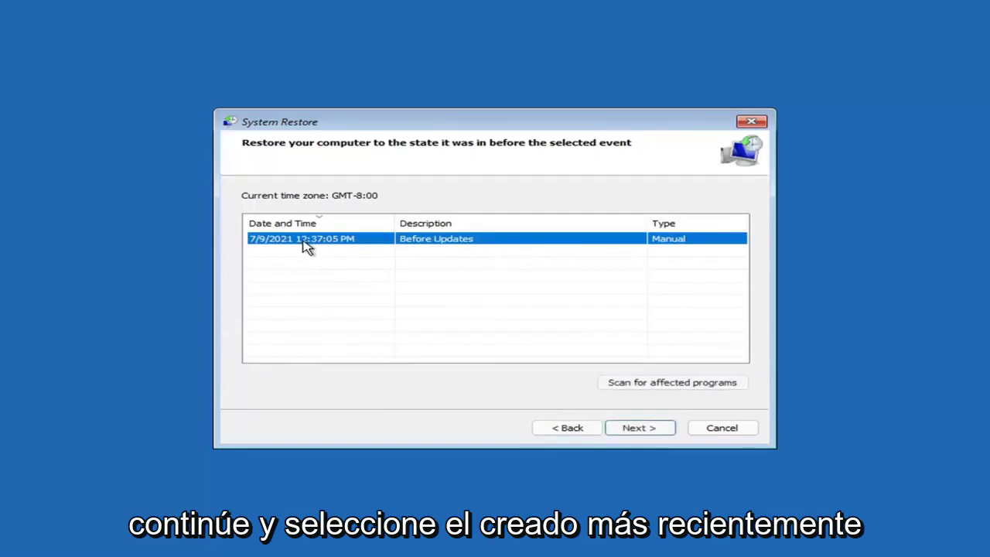
left_click(647, 430)
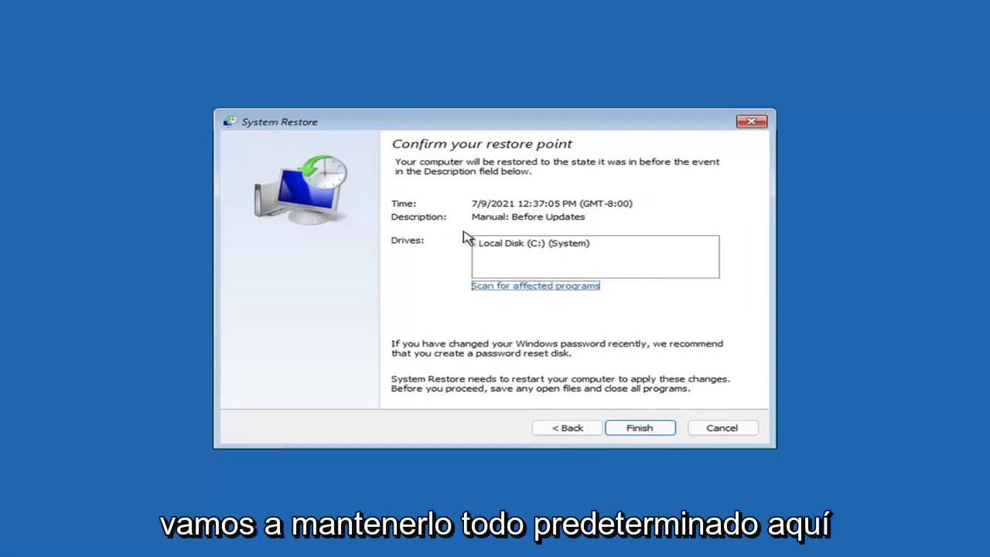
left_click(640, 431)
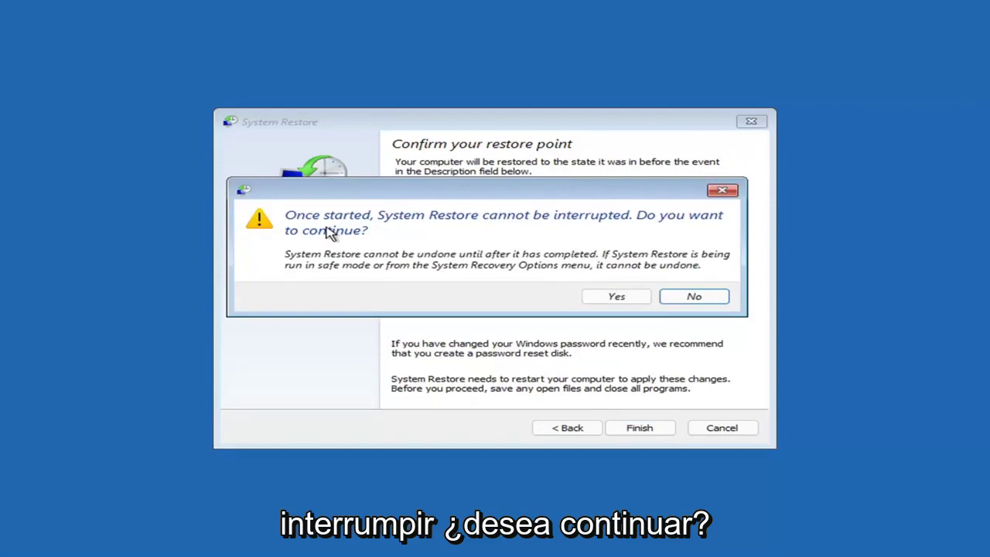
left_click(618, 299)
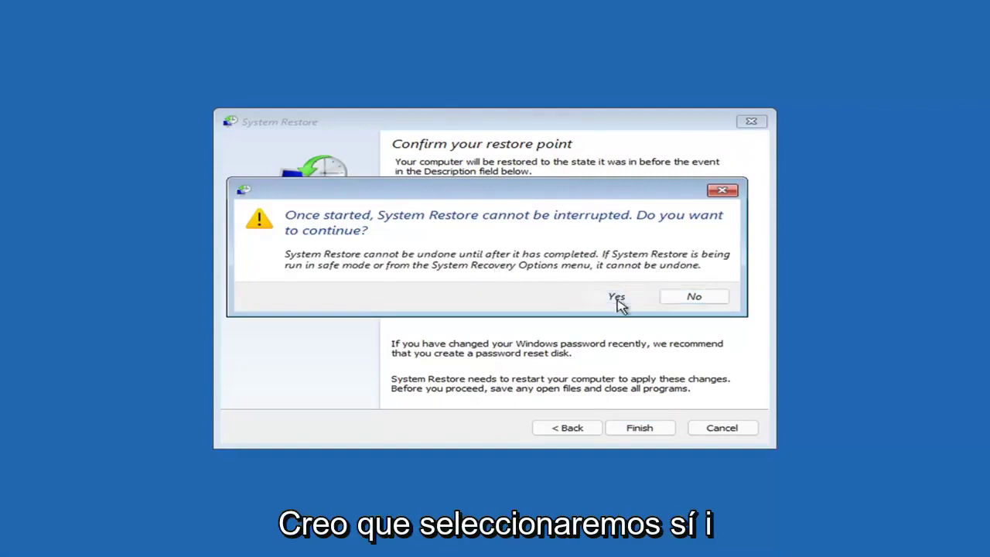
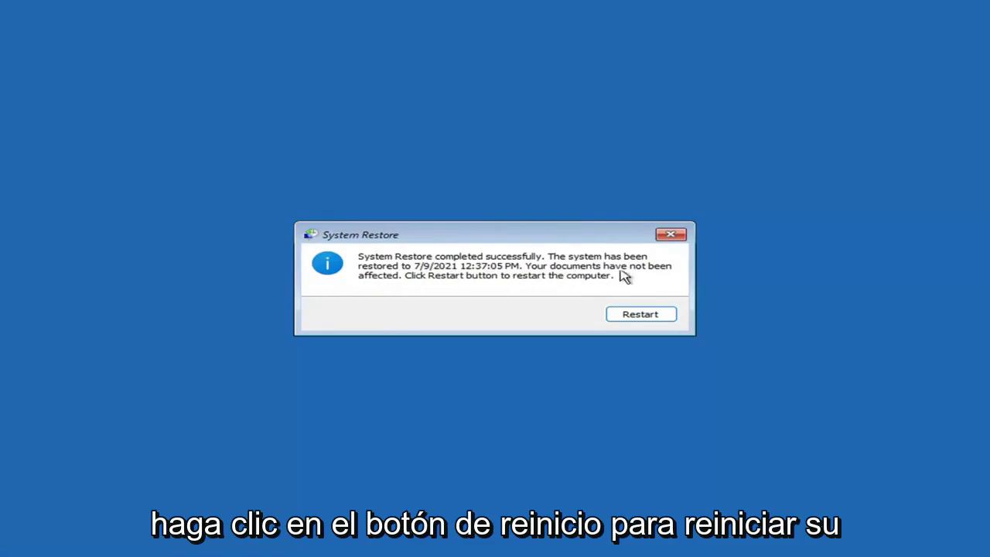
left_click(634, 317)
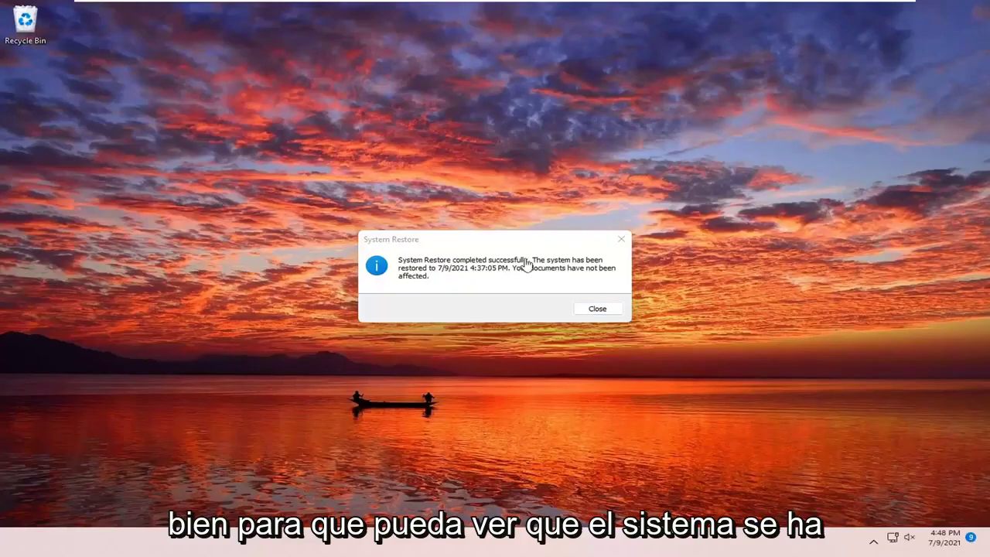
left_click(622, 239)
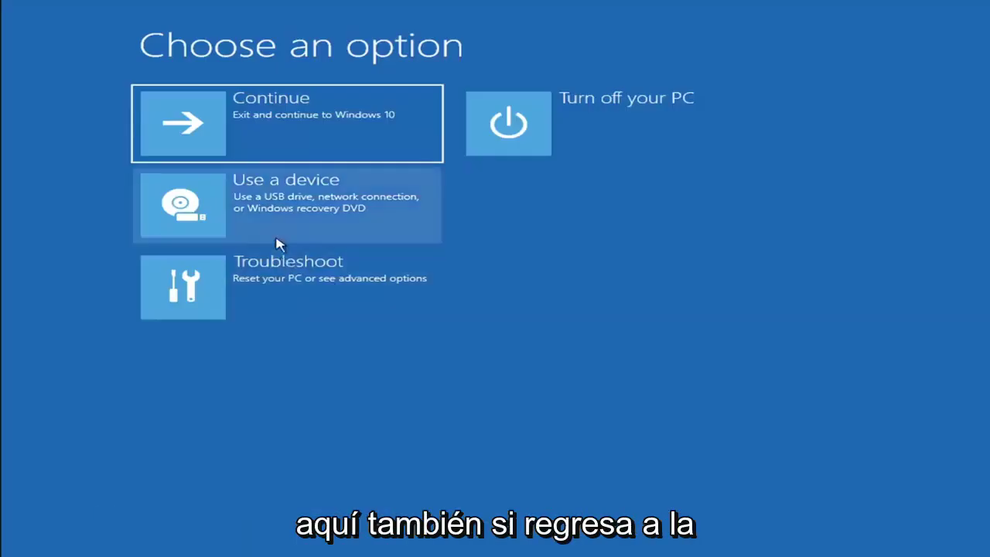
Step: Examine the Reset this PC choices in the recovery environment and return to the initial option screen
left_click(292, 296)
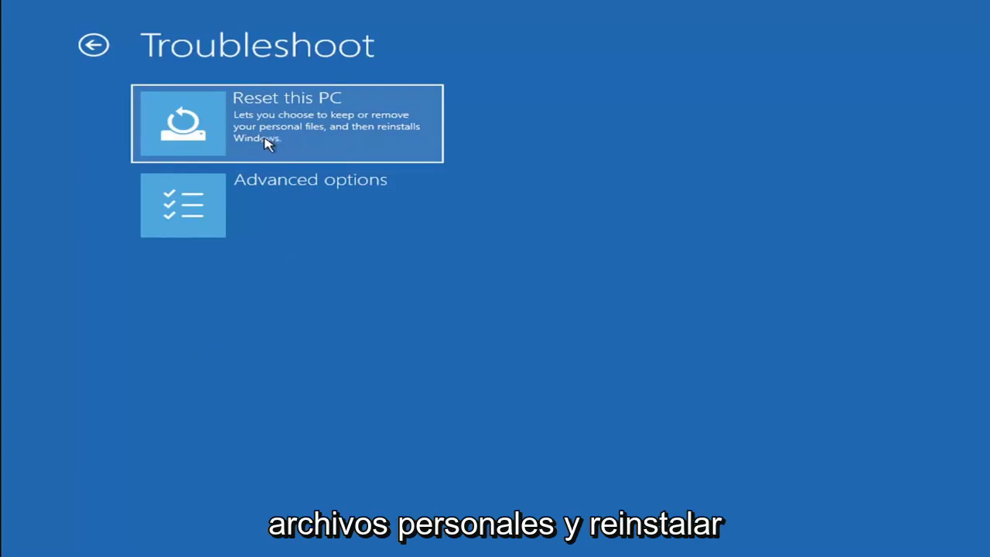
left_click(325, 140)
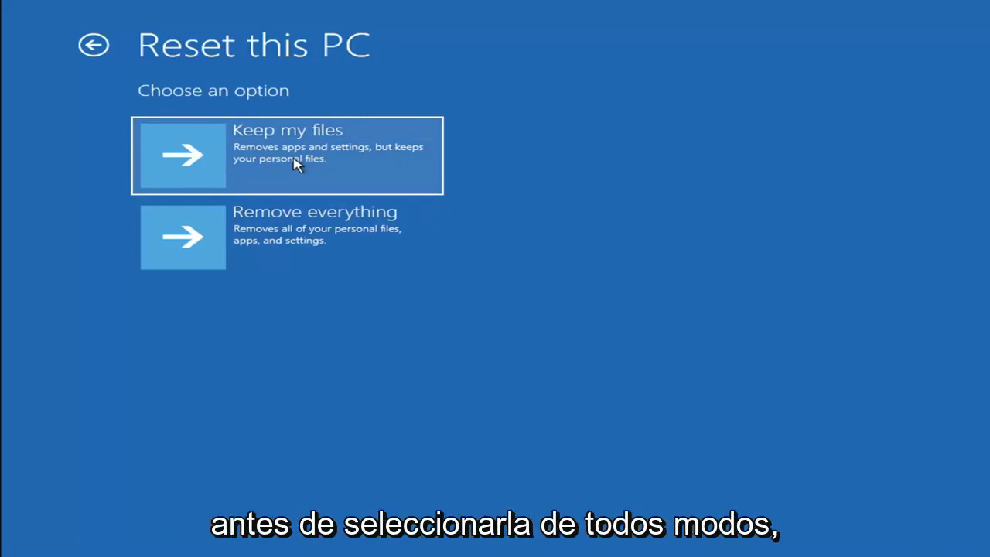
left_click(99, 48)
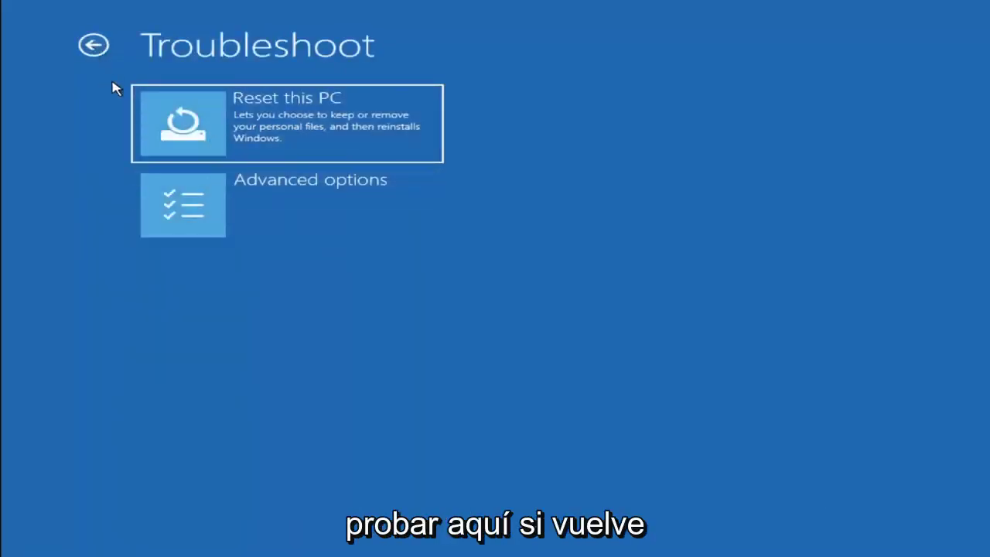
left_click(99, 46)
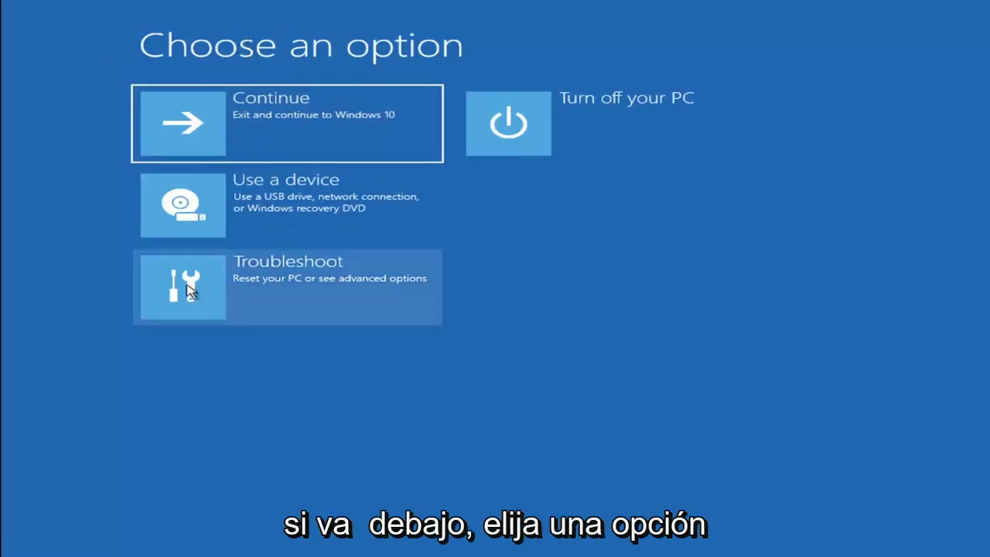
Step: Open the recovery environment's Command Prompt and list the root directory of drive C: with dir
left_click(301, 291)
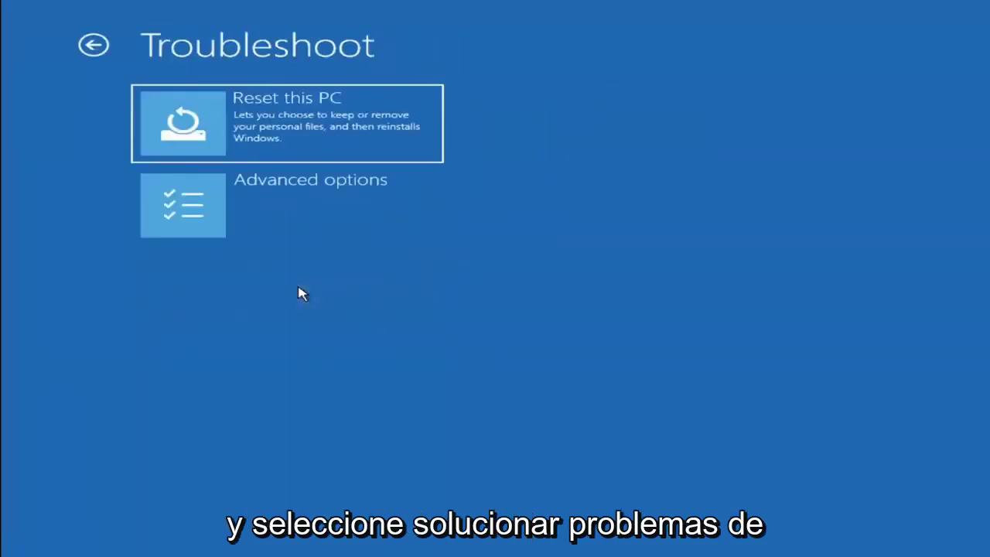
left_click(299, 214)
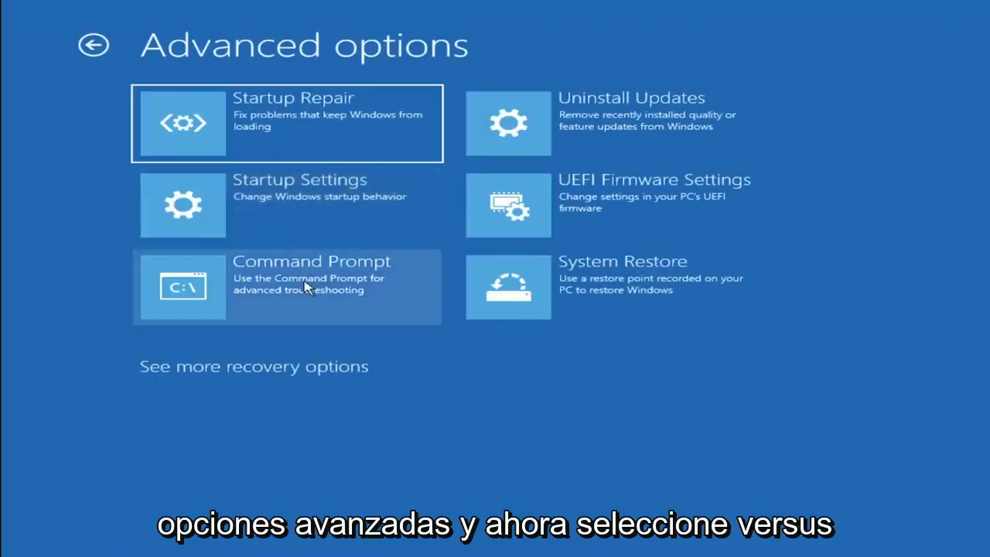
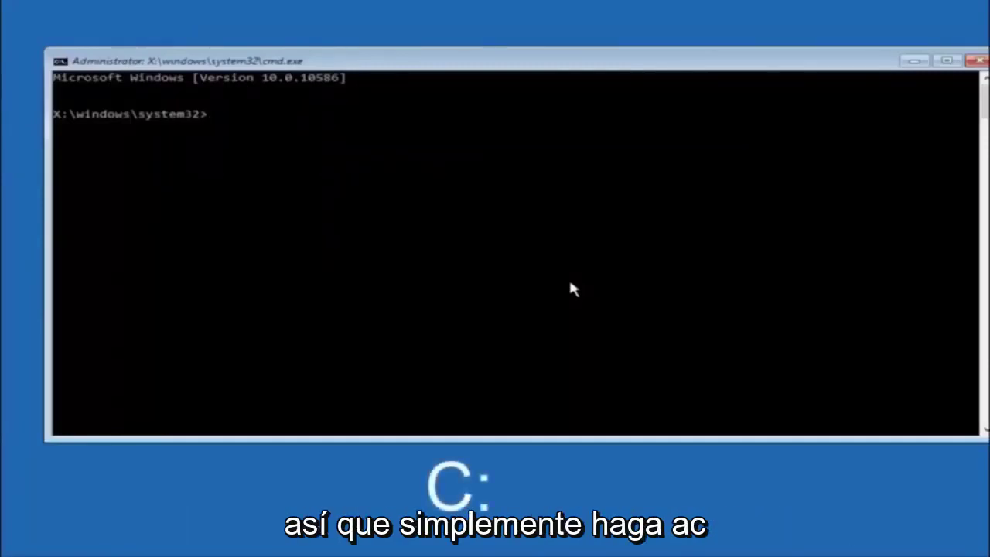
type("c:")
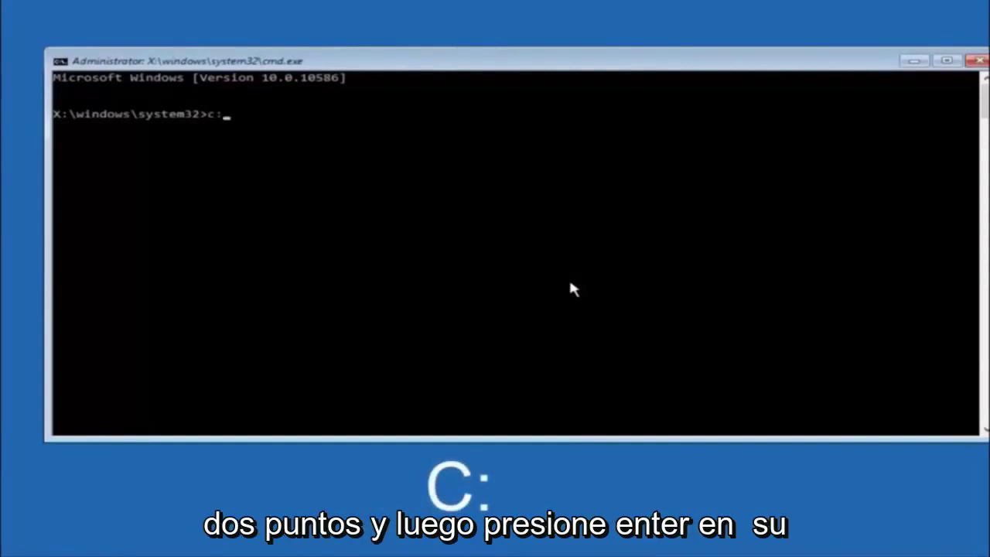
key("Return")
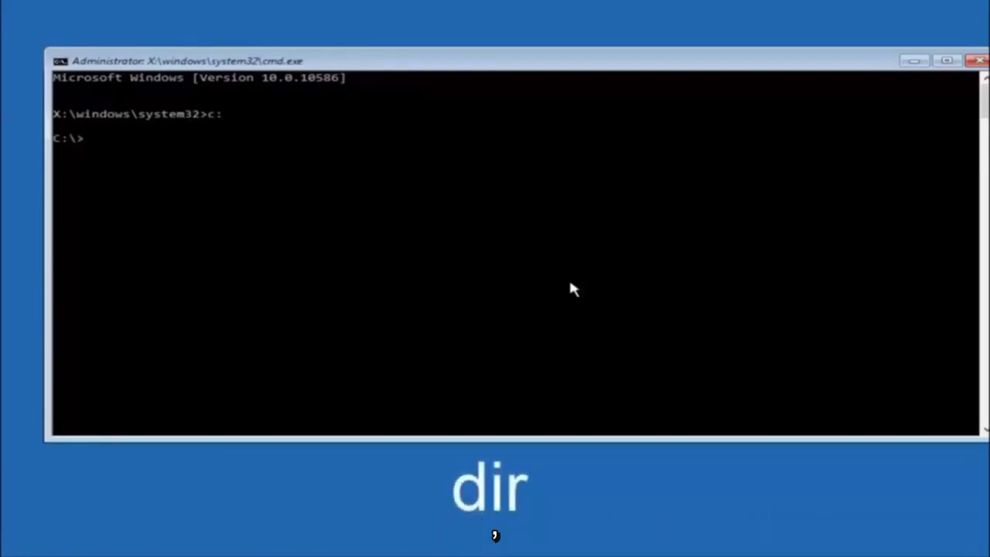
type("dir")
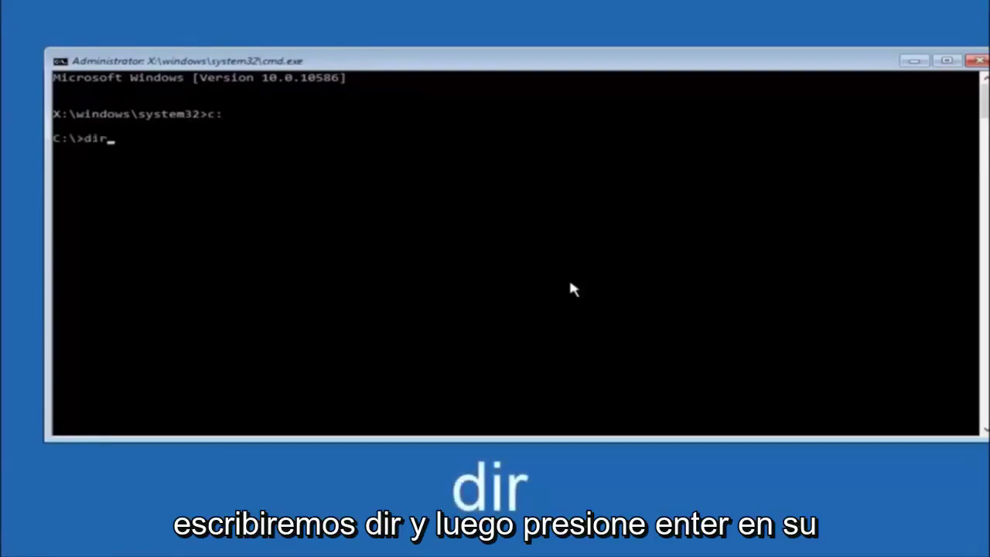
key("Return")
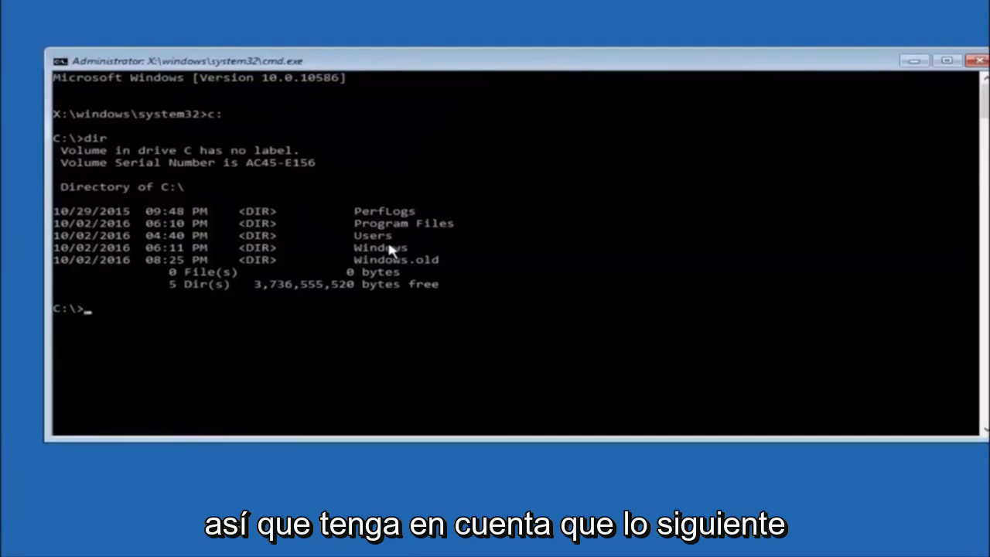
Step: Change to the \windows\system32\config directory and create a folder named backup in it
type("cd \\windows\\system32\\config")
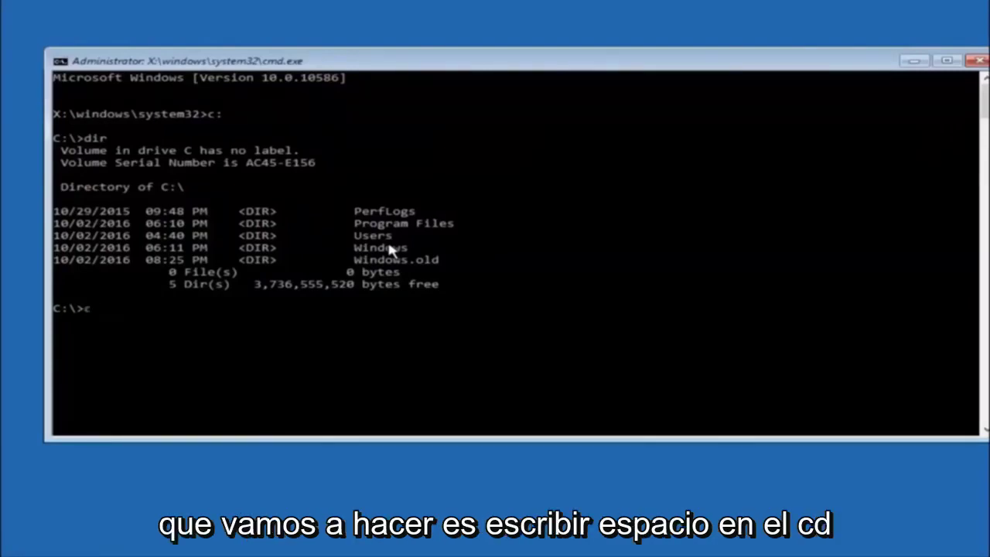
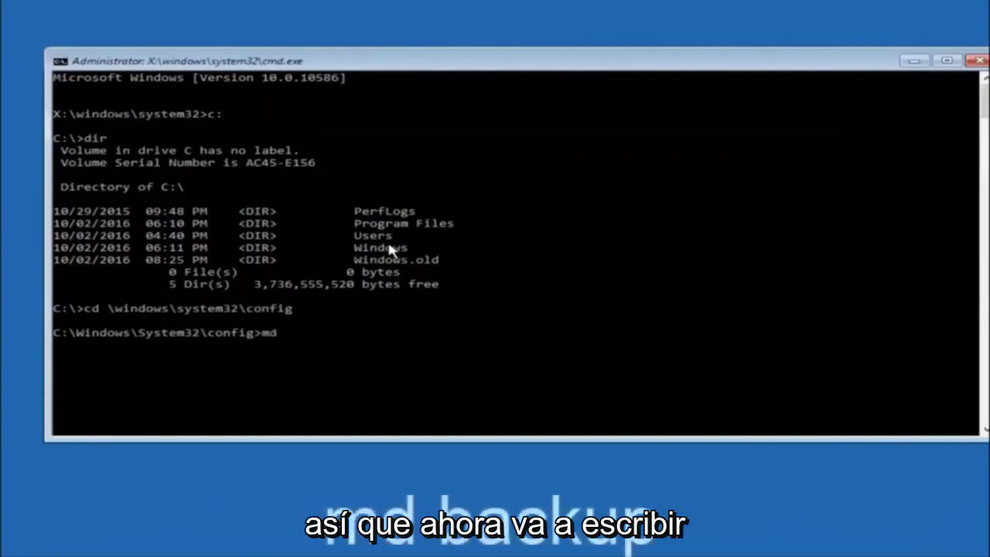
type("backup")
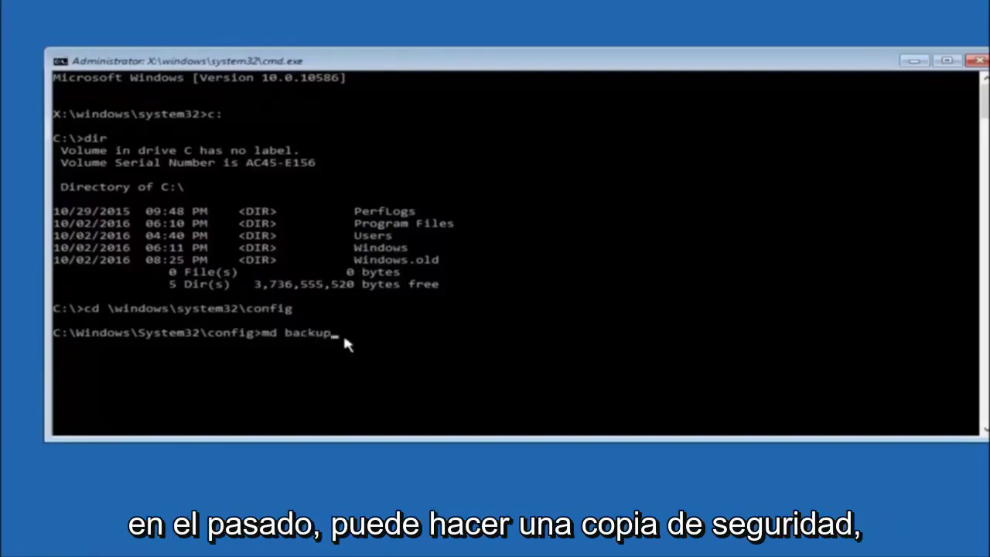
type("1")
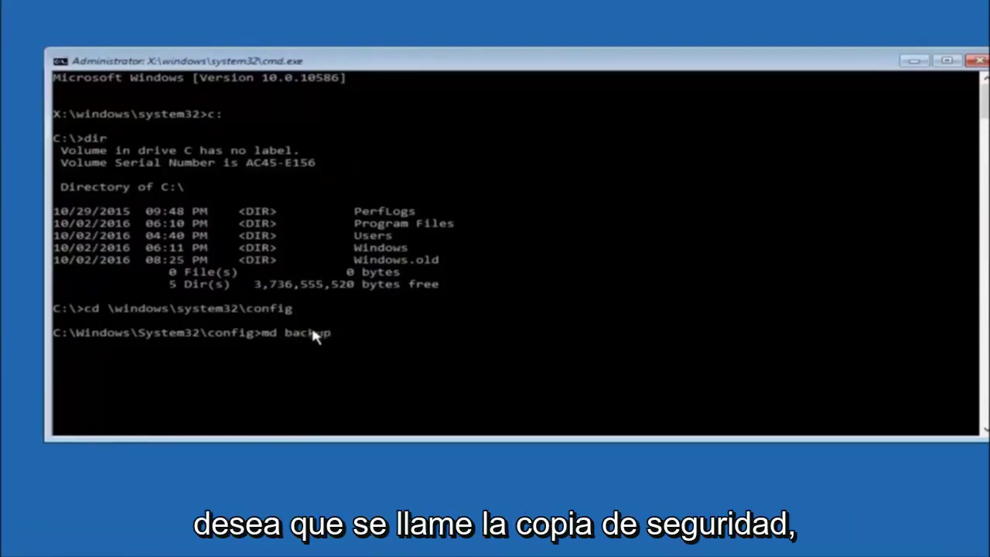
key("Return")
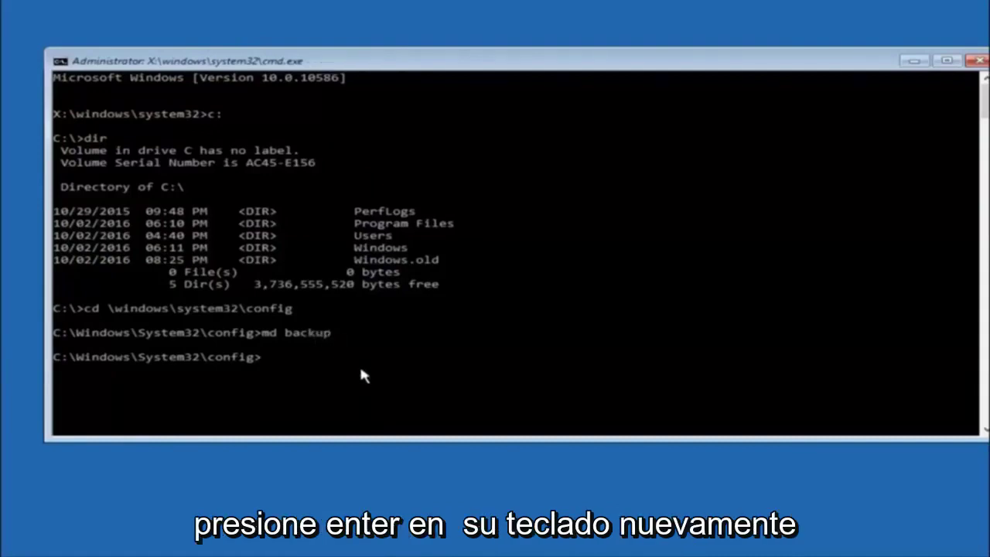
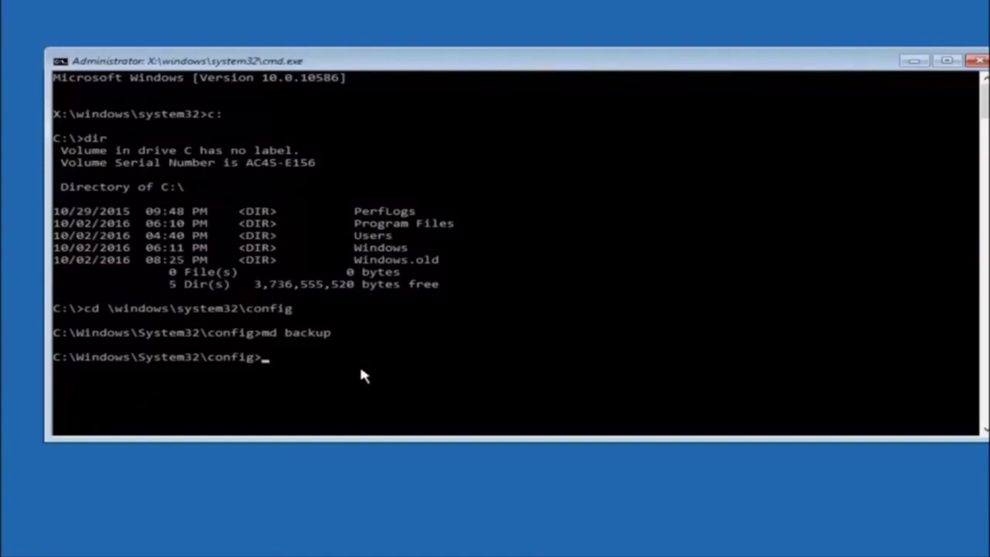
Step: Copy all files from the config directory into the backup folder using copy with the *.* wildcard
type("copy")
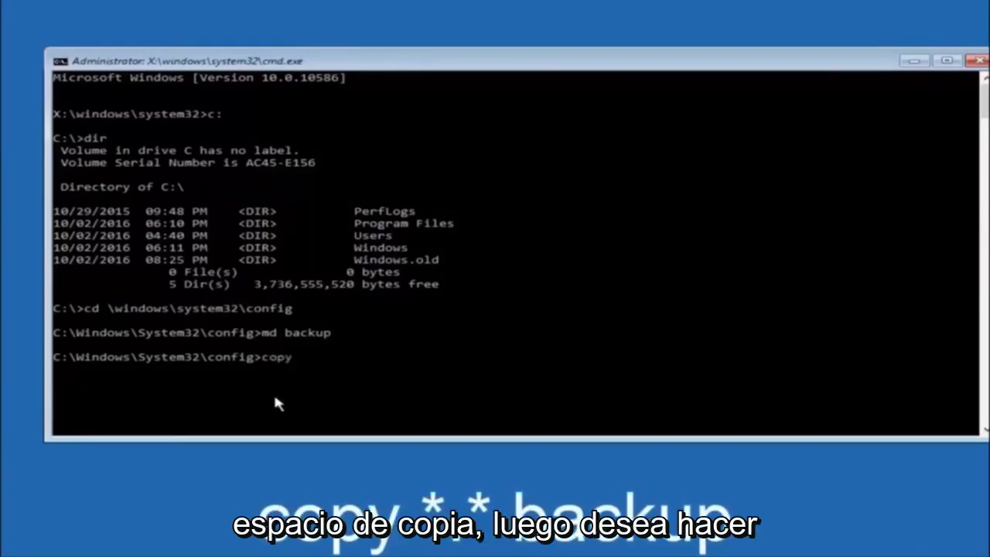
type(" *")
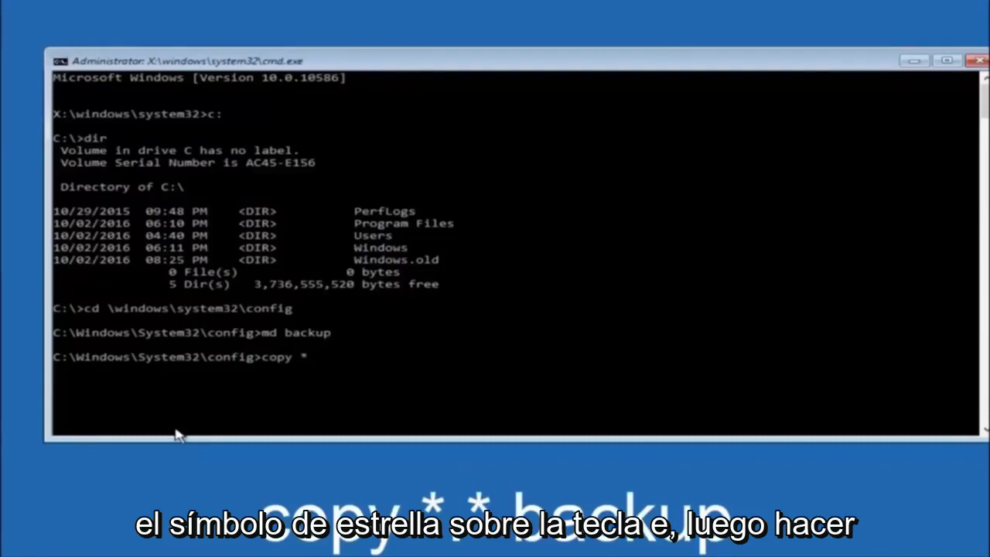
type(".")
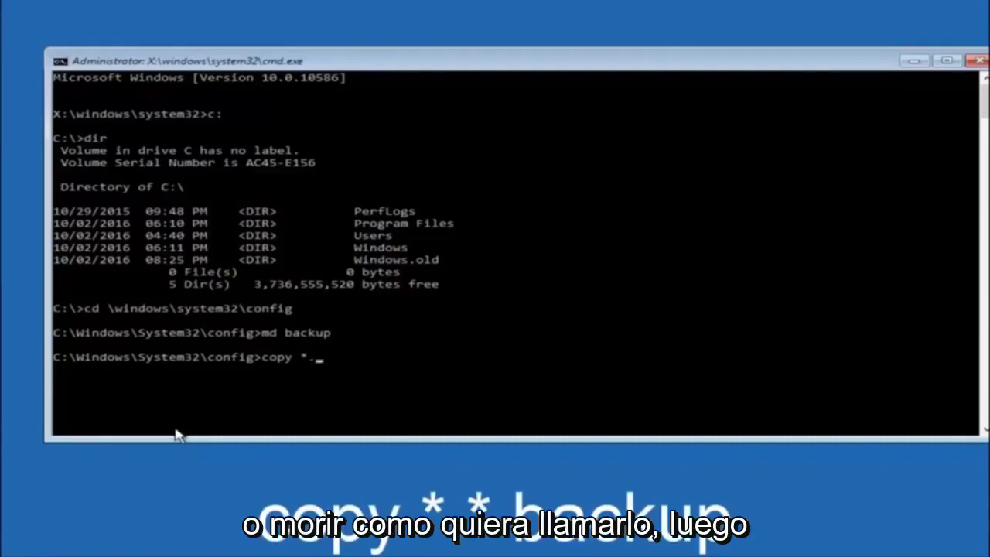
type("*")
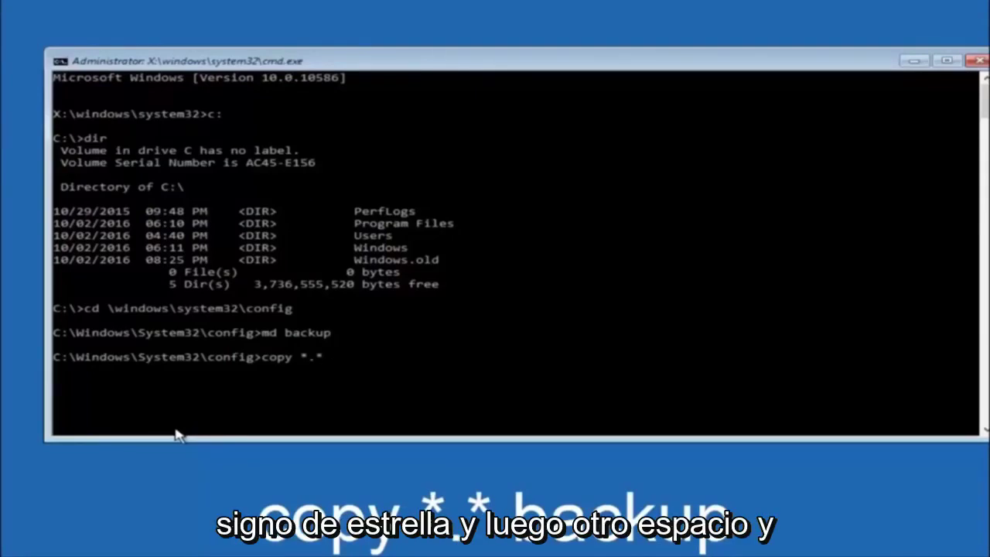
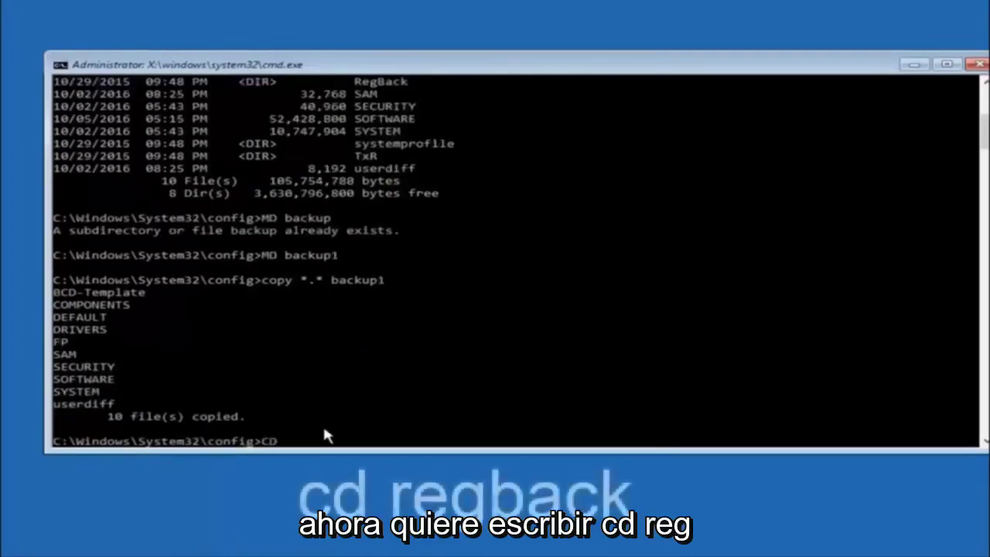
Step: Change to the regback subdirectory of config and list its contents with dir
type("reg")
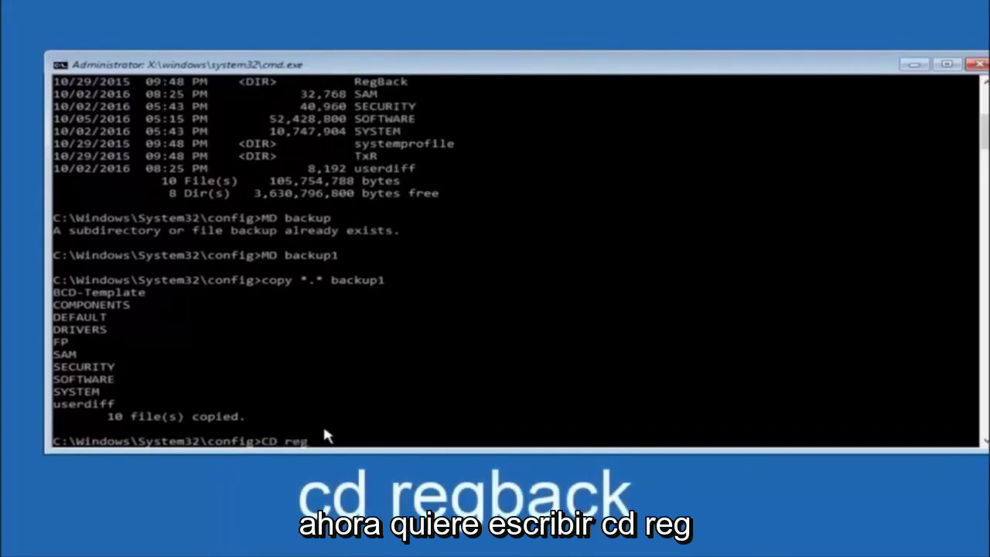
type("back")
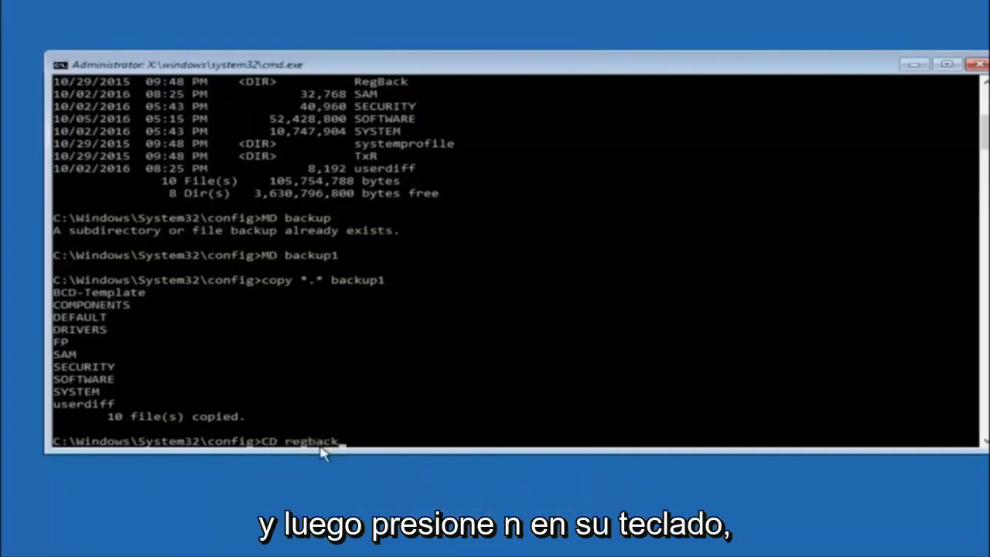
key("Return")
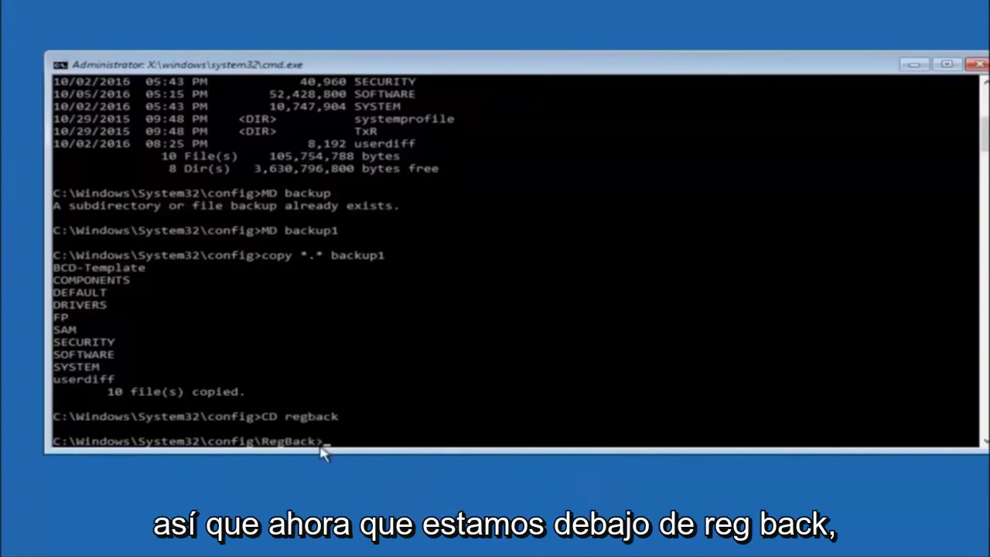
type("dir")
key("Return")
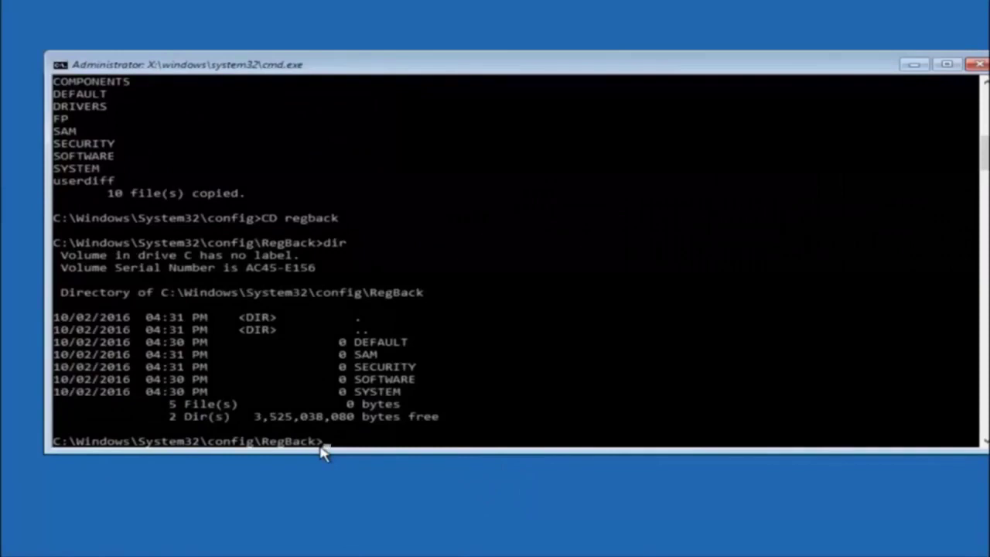
Step: Copy all RegBack files into the parent config directory with copy *.* .., overwriting all existing files, and close the Command Prompt
type("copy")
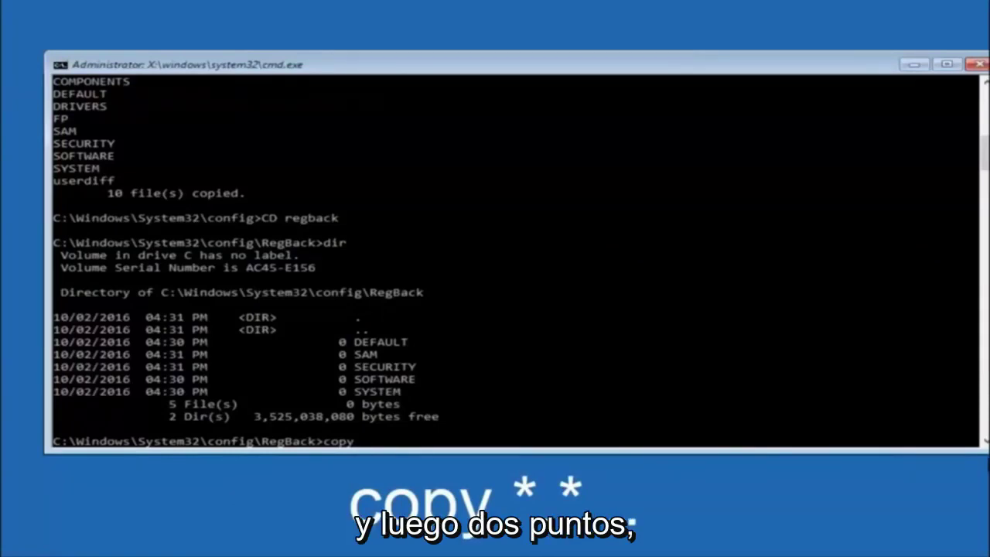
left_click(371, 446)
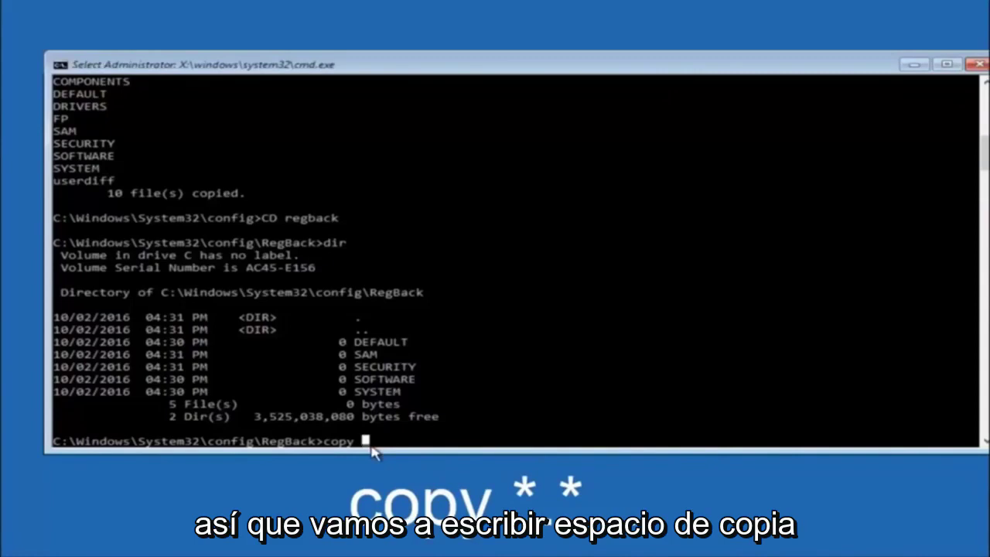
type("*")
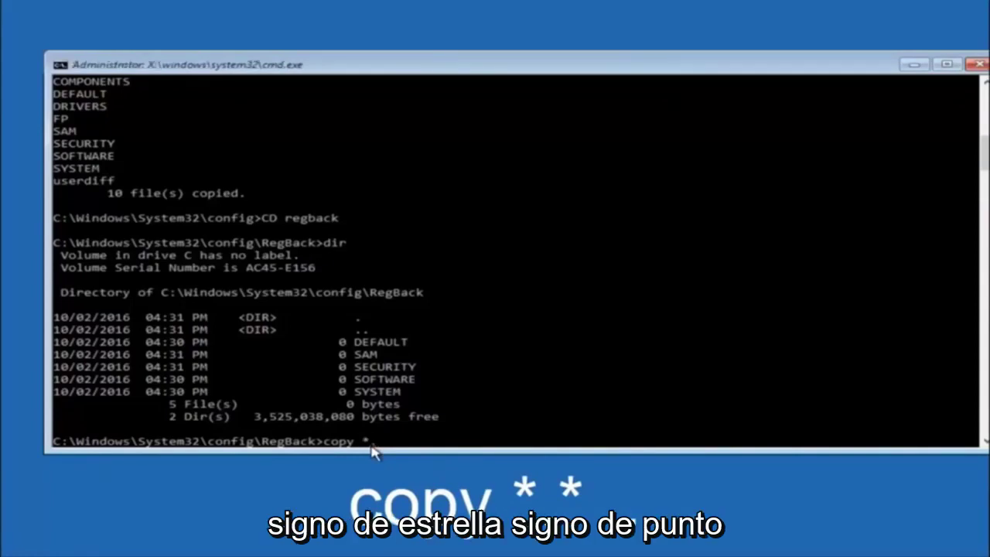
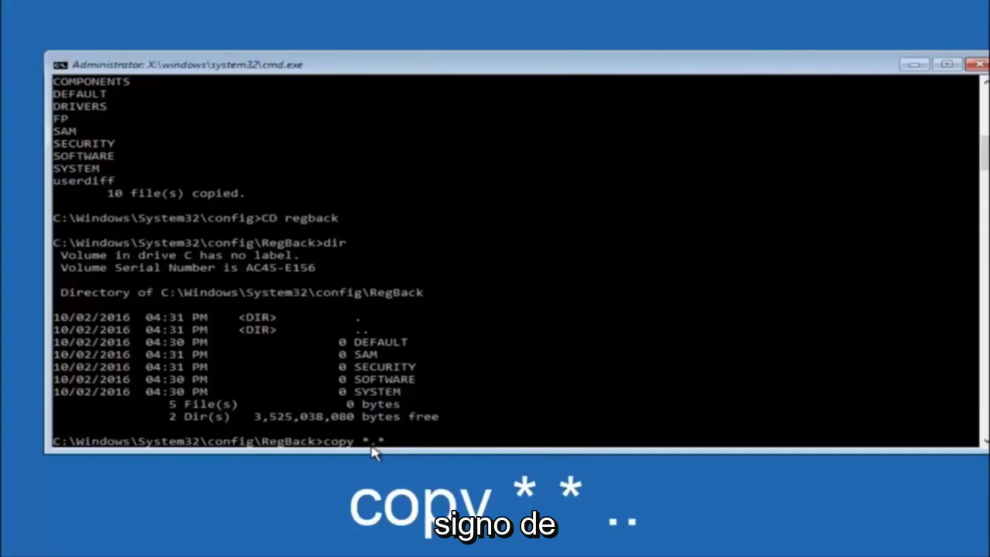
type("*")
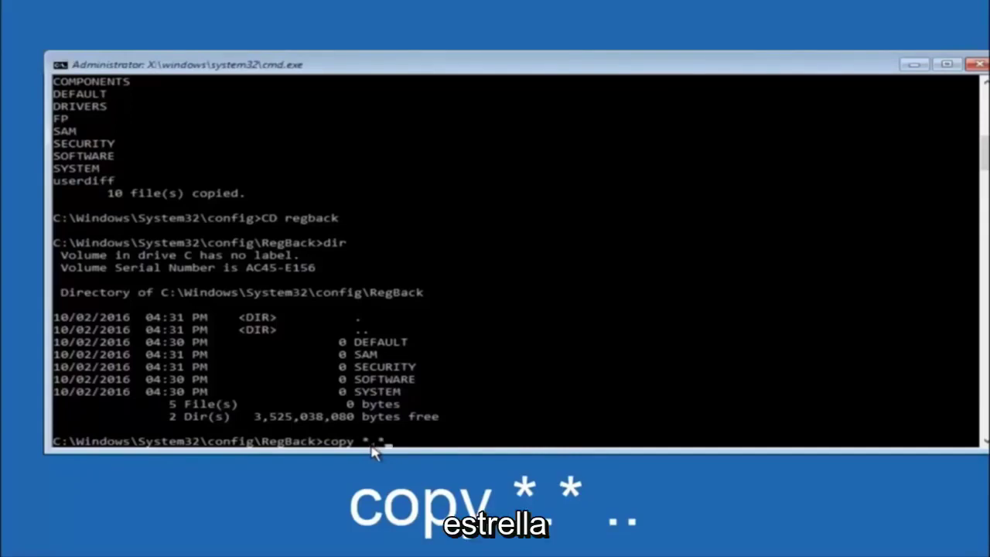
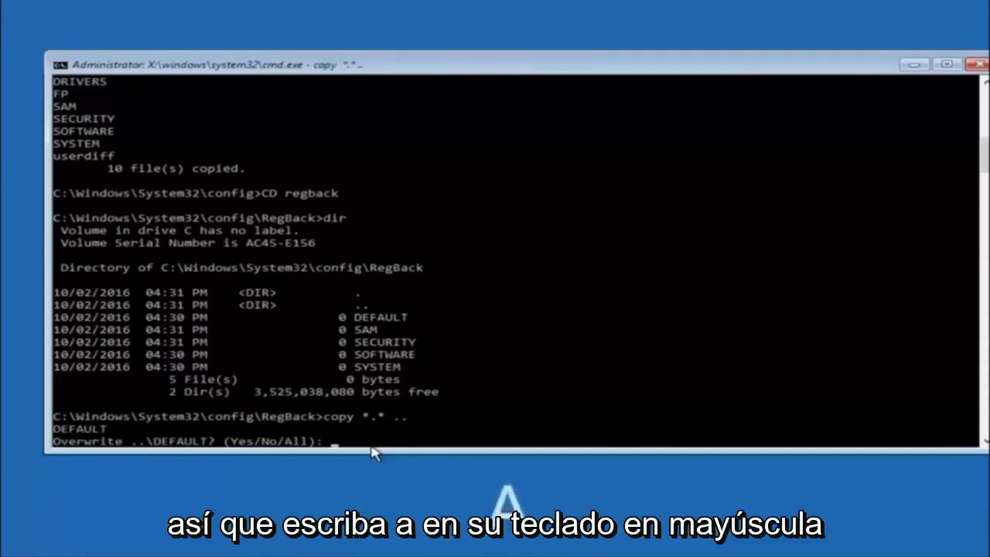
type("A")
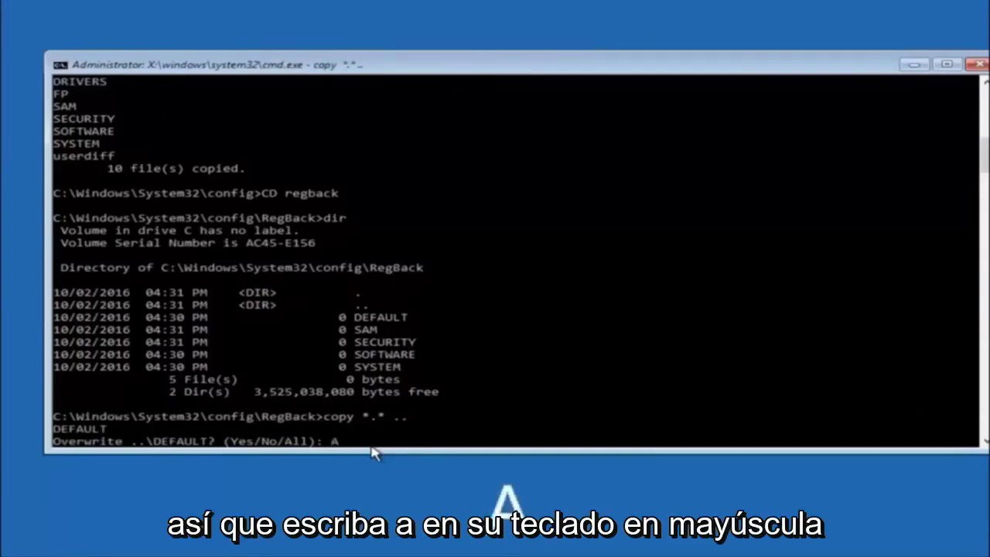
key("Return")
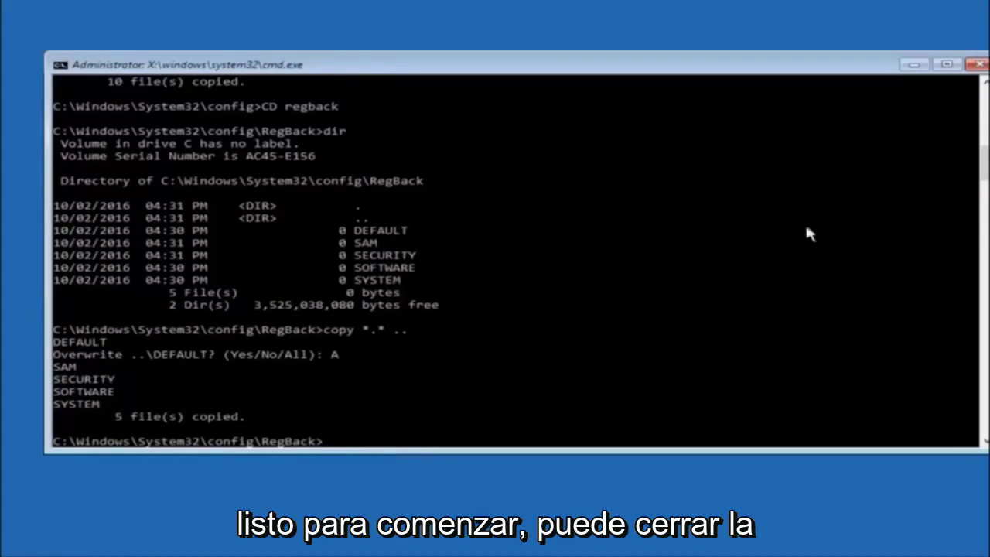
left_click(977, 65)
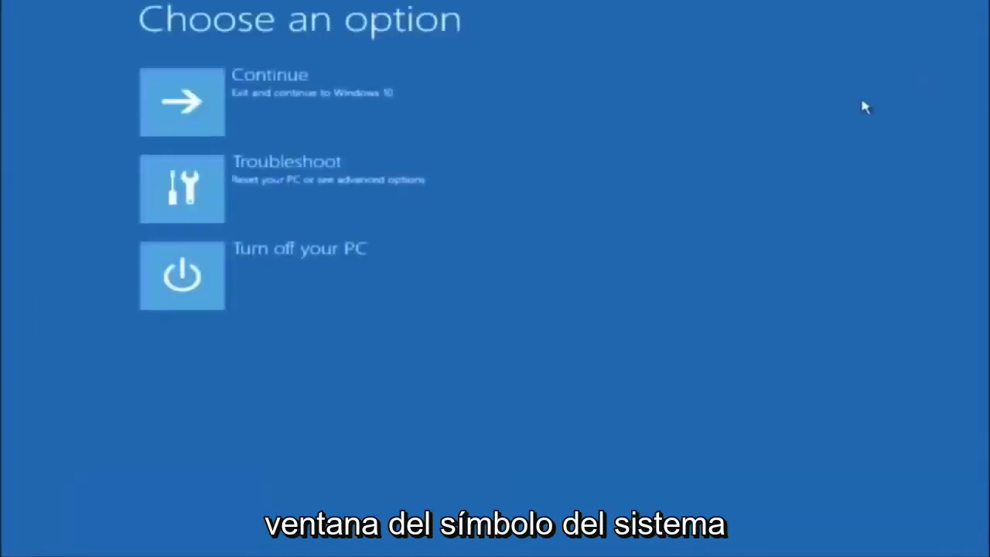